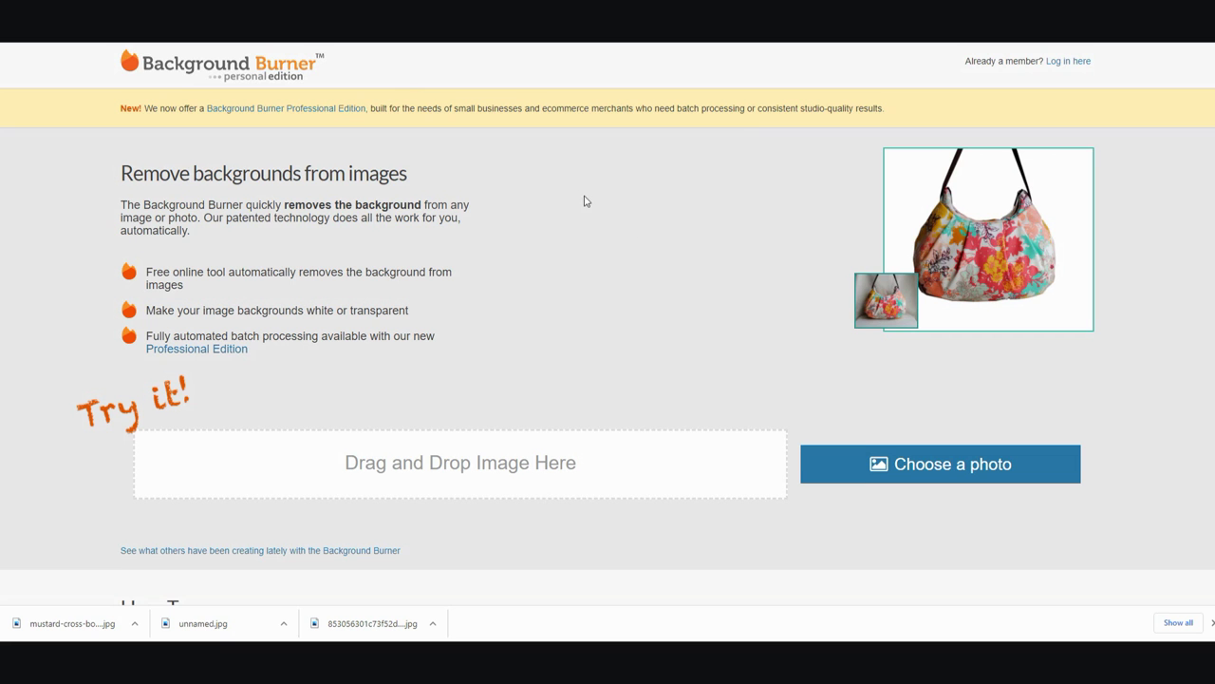
Step: Scroll the Background Burner page, briefly reveal the desktop, then restore the browser
scroll(680, 226, "down", 2)
scroll(680, 226, "down", 1)
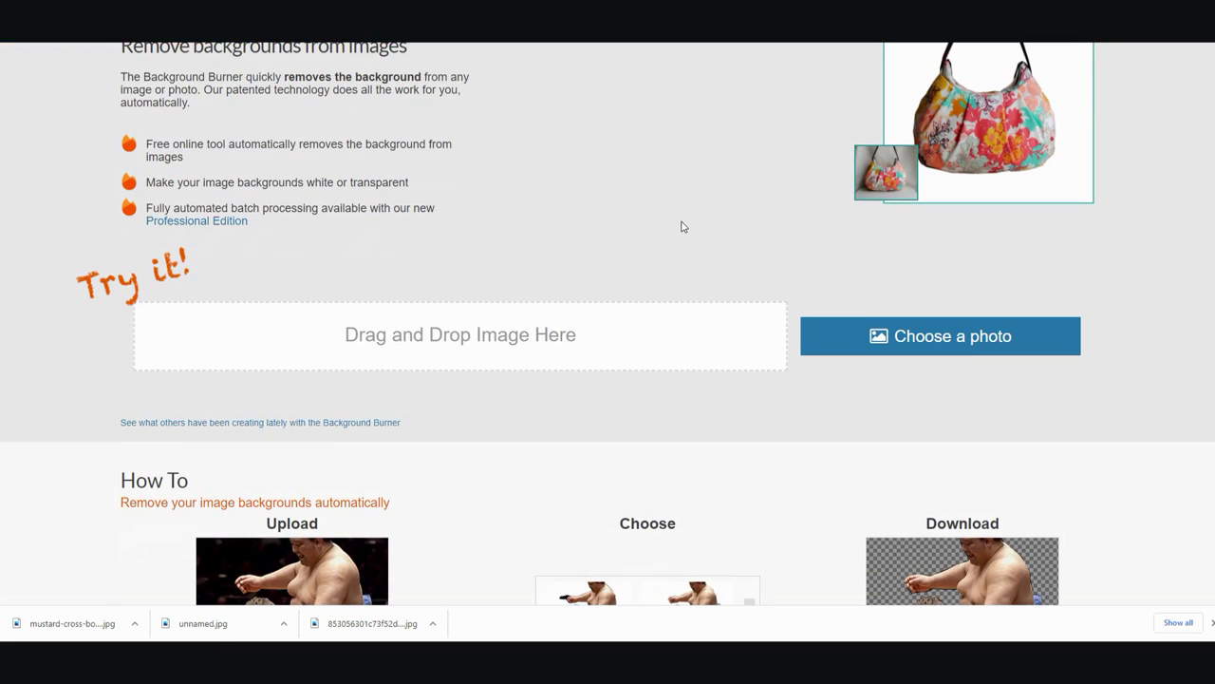
scroll(681, 226, "down", 1)
scroll(679, 226, "up", 3)
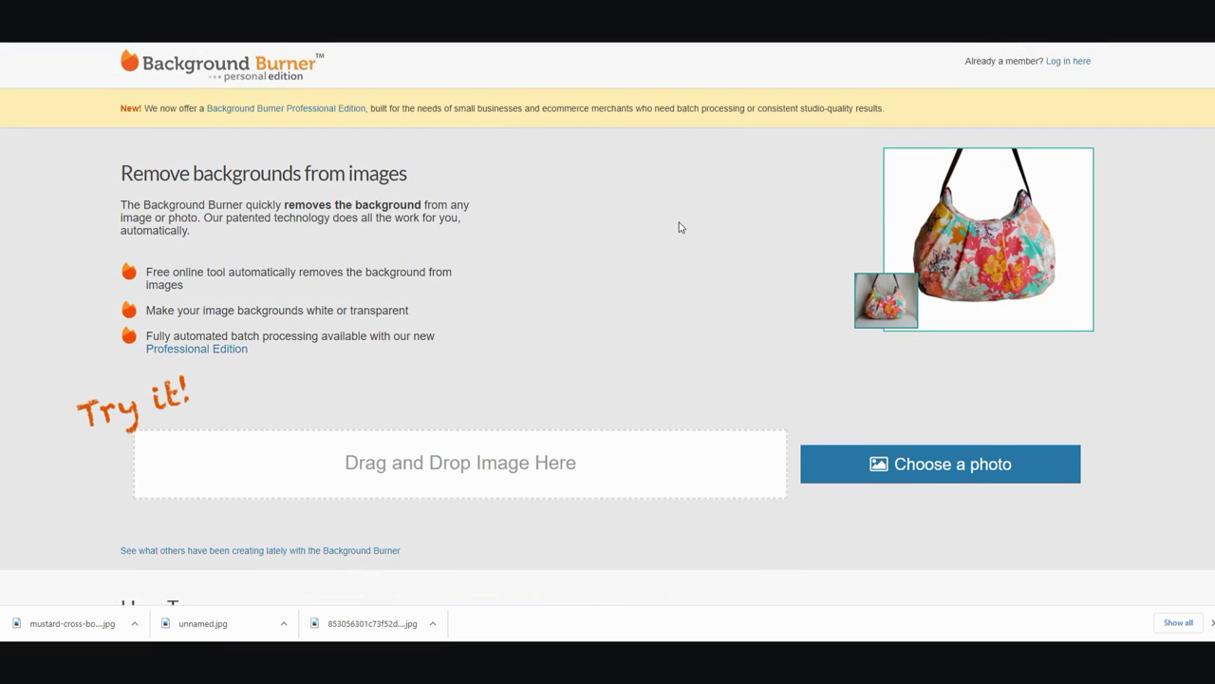
scroll(678, 228, "down", 2)
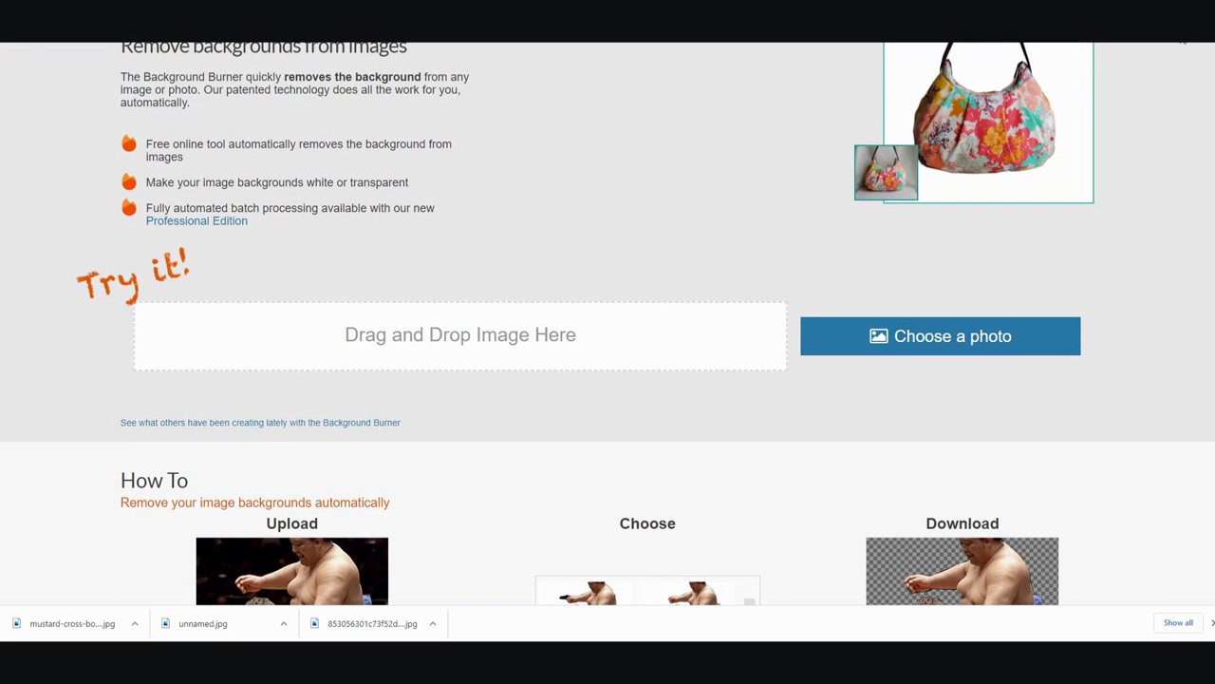
key("super+Down")
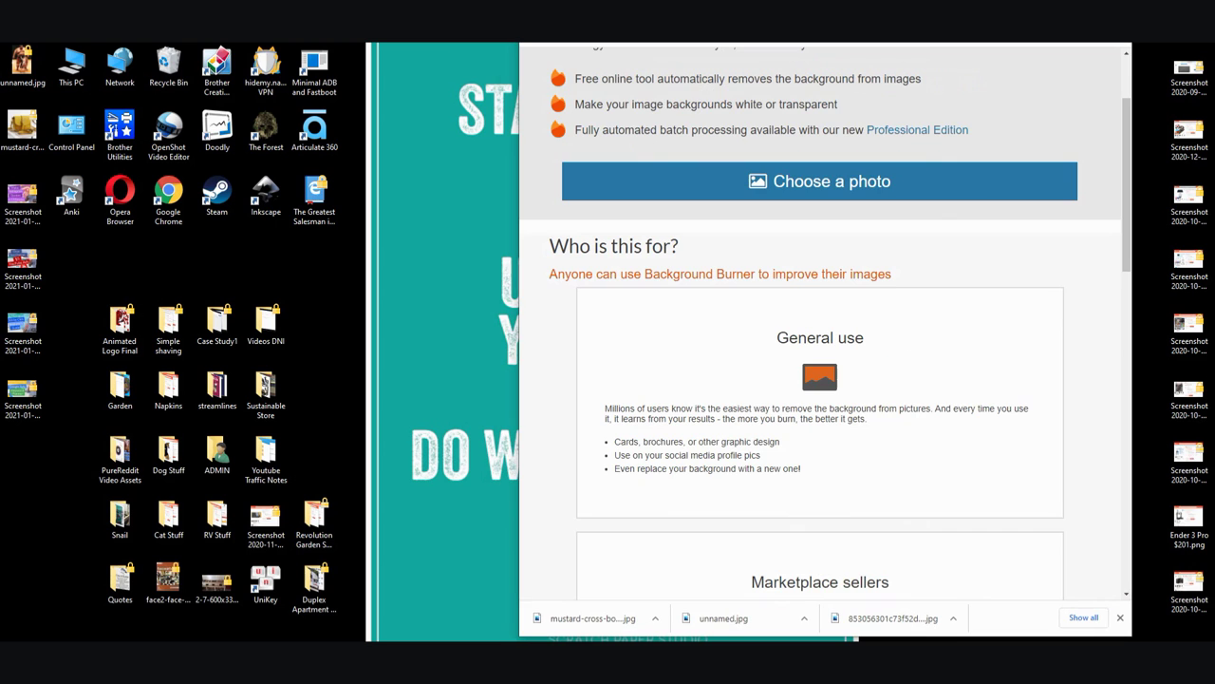
key("super+Up")
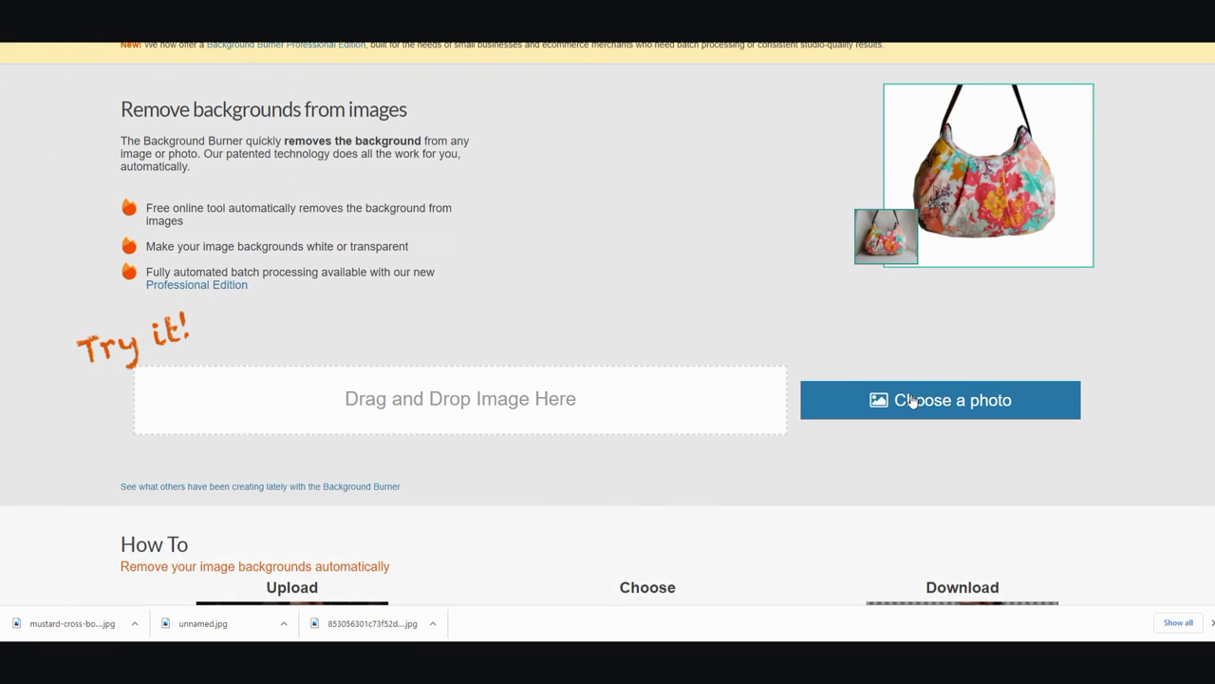
Step: Upload the mustard-cross-body-handbag photo through the Choose a photo dialog
left_click(911, 400)
scroll(341, 177, "down", 3)
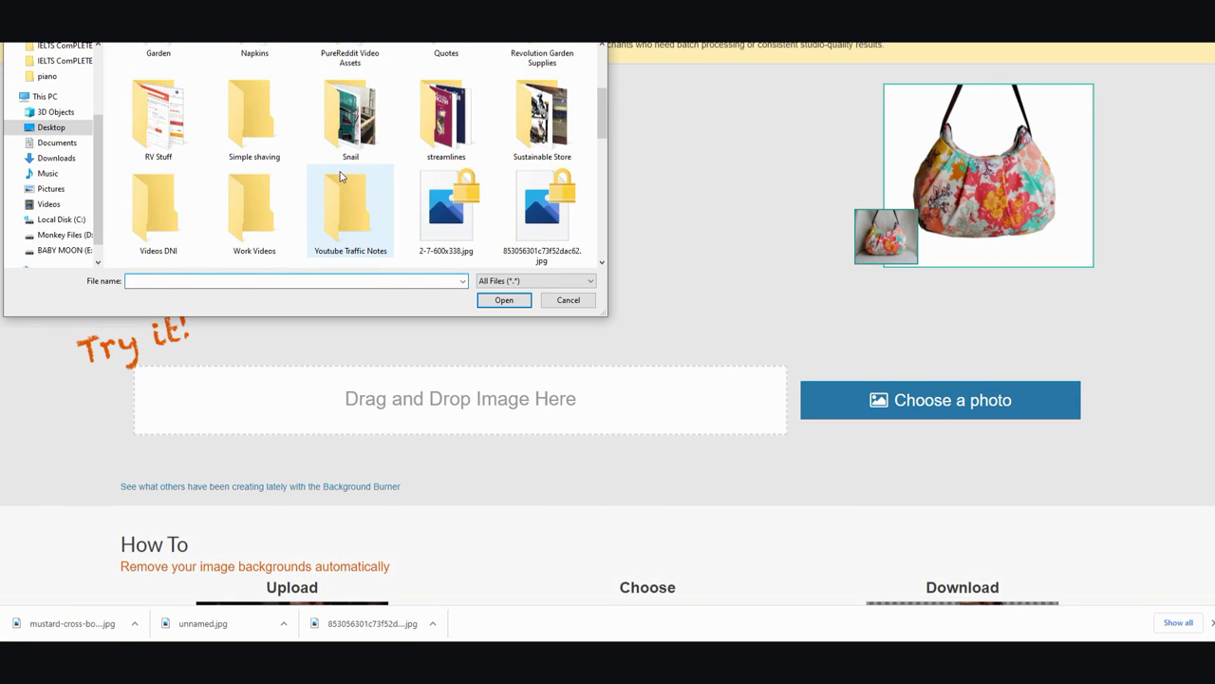
scroll(342, 177, "down", 1)
scroll(342, 177, "down", 4)
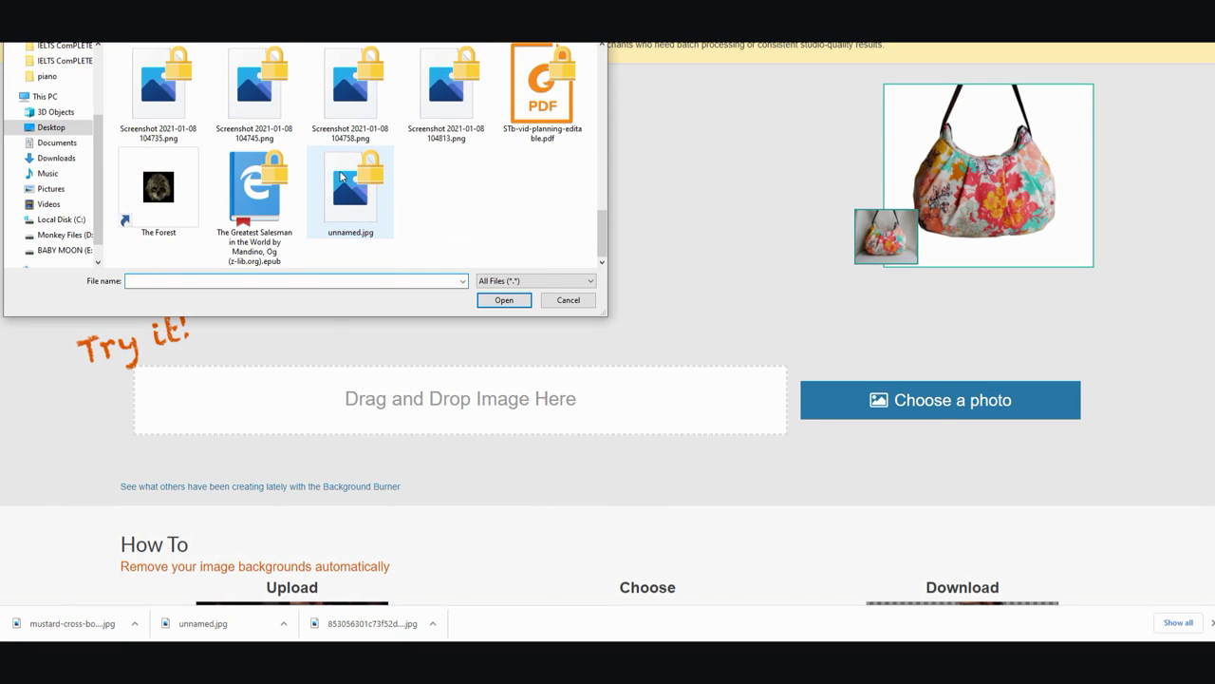
scroll(410, 184, "up", 1)
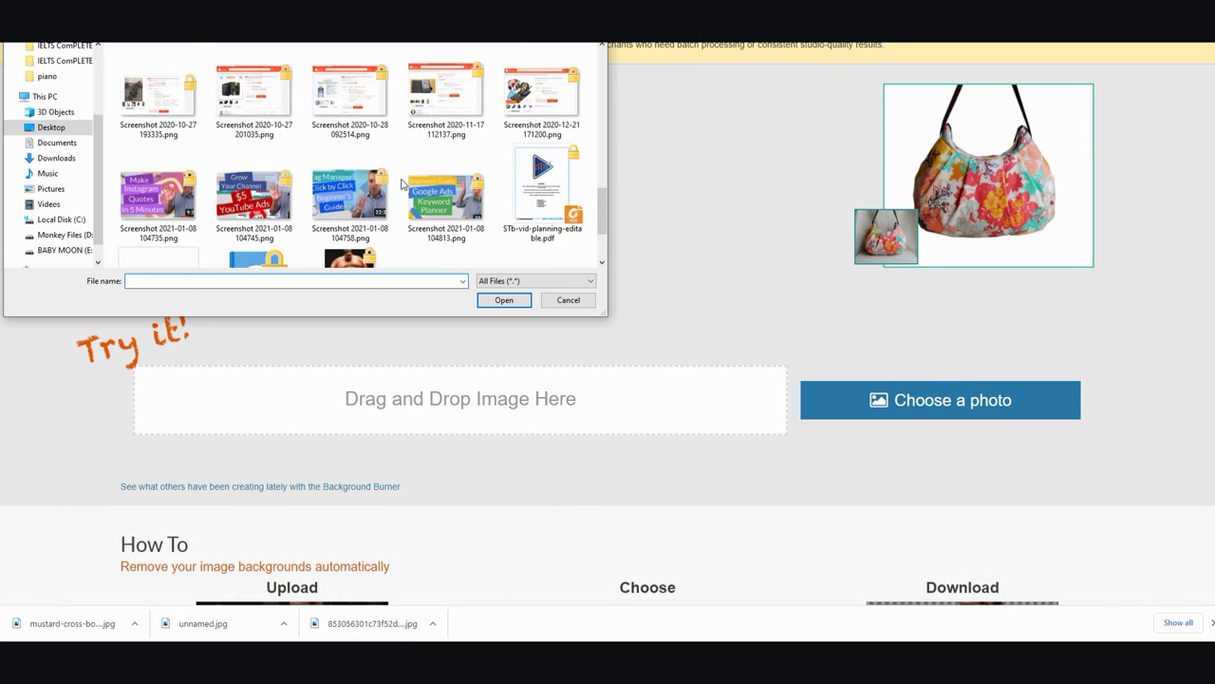
scroll(404, 184, "up", 1)
scroll(401, 184, "down", 1)
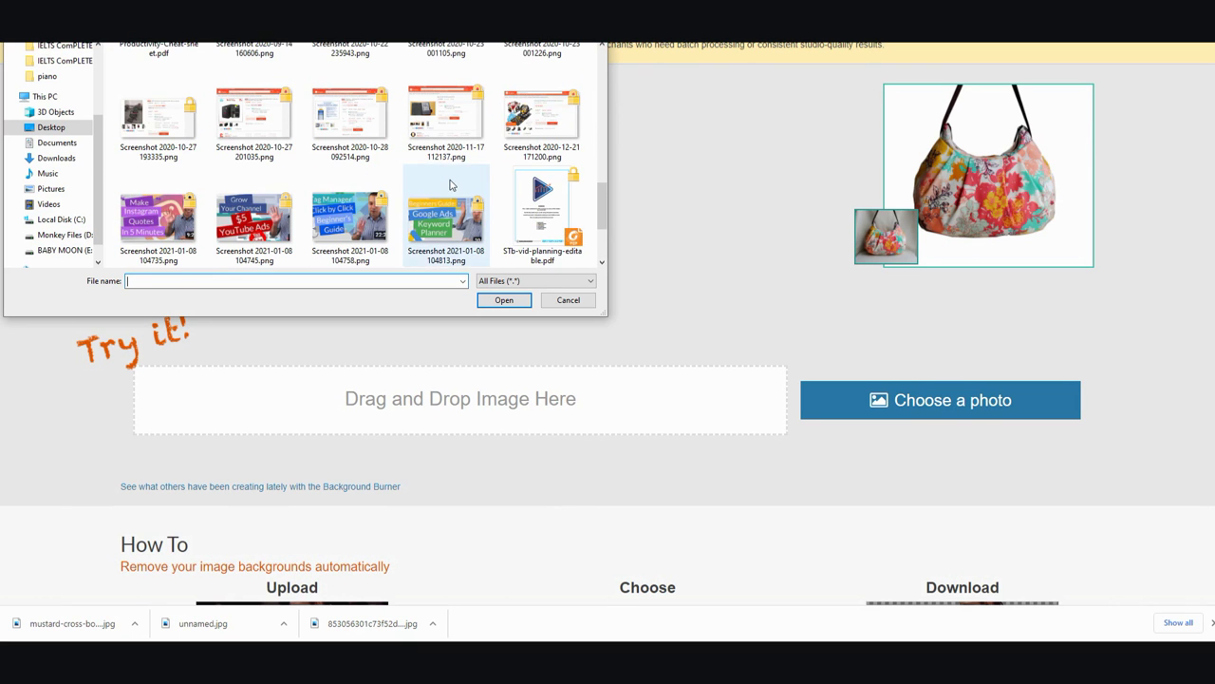
scroll(447, 185, "down", 1)
scroll(448, 185, "up", 10)
scroll(449, 186, "up", 2)
scroll(449, 186, "down", 2)
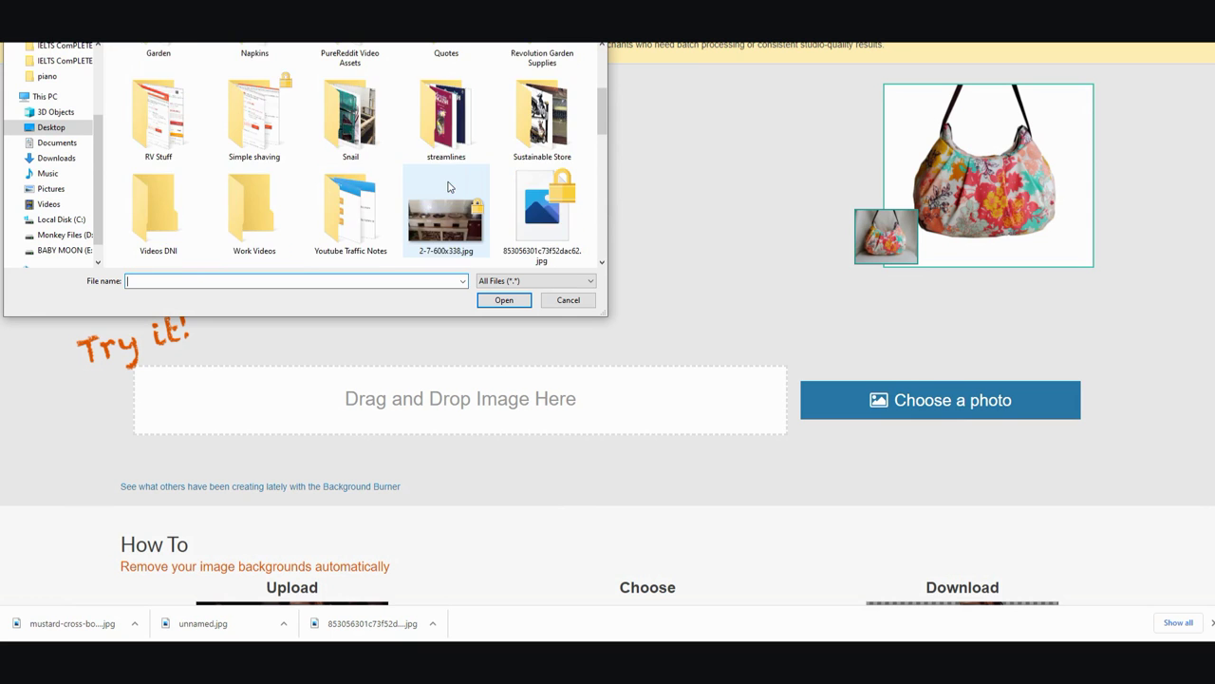
scroll(493, 195, "down", 1)
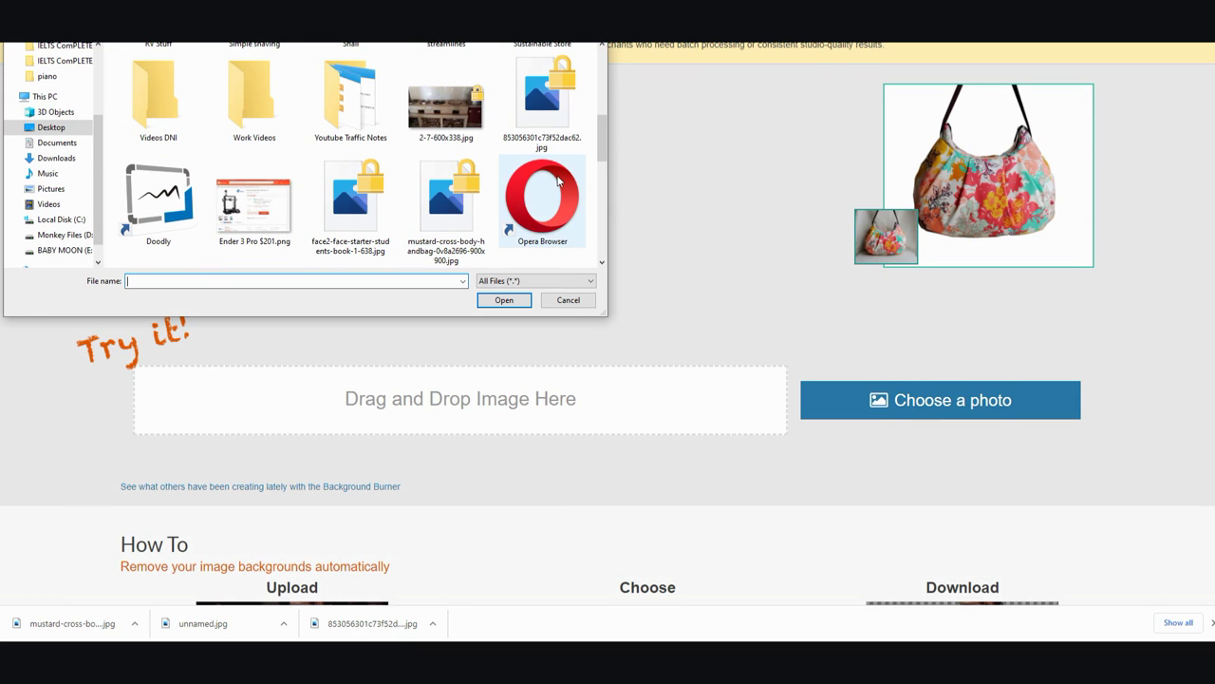
double_click(454, 199)
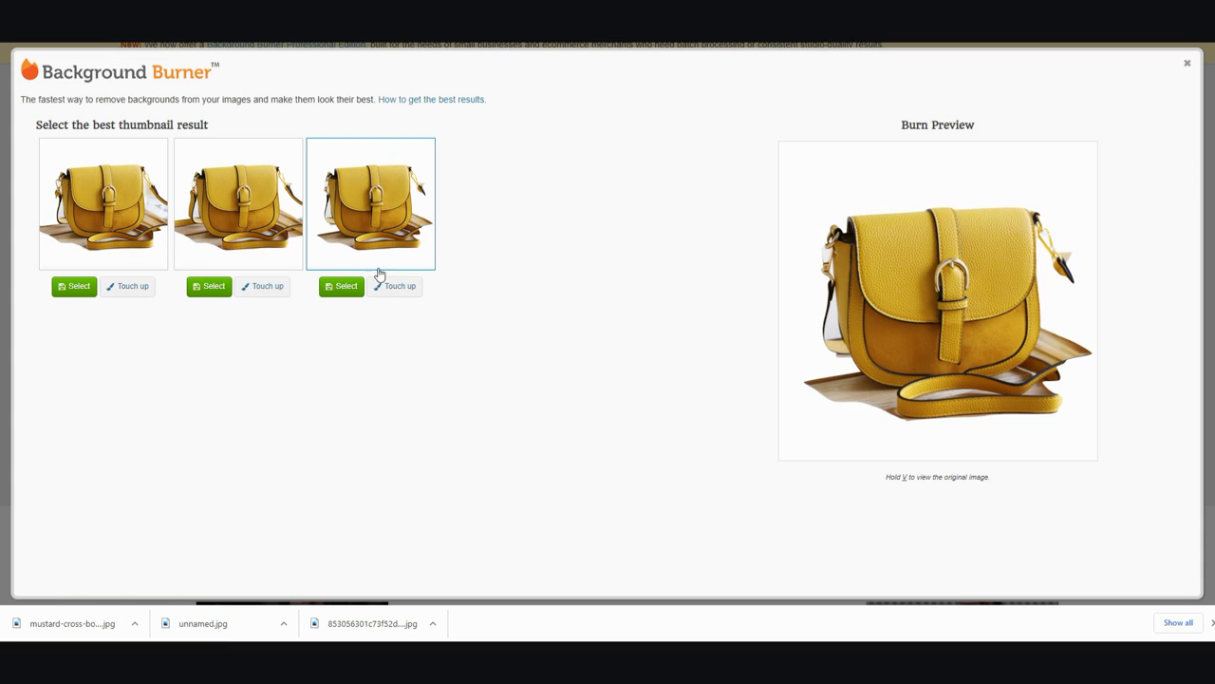
Step: Open the second handbag result in the touch-up editor
left_click(257, 287)
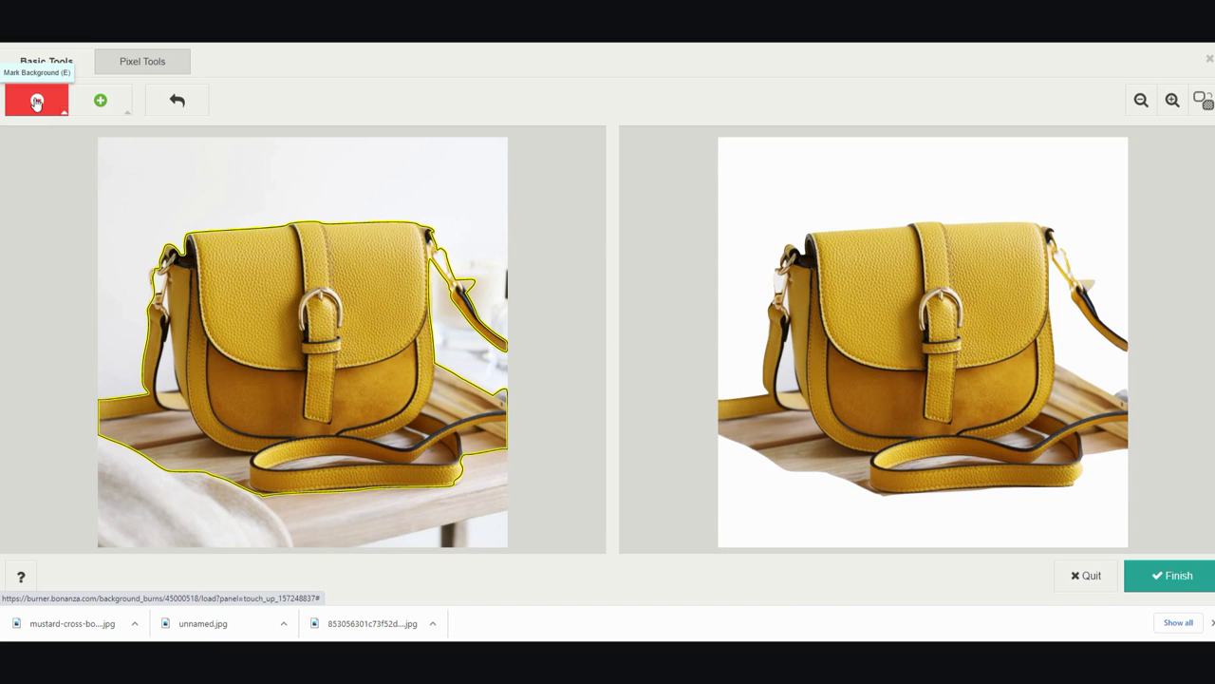
Step: Paint Mark Background strokes over the tabletop, strap hole and lower-left cloth
mouse_move(180, 427)
left_mouse_down()
mouse_move(136, 427)
mouse_move(224, 461)
left_mouse_up()
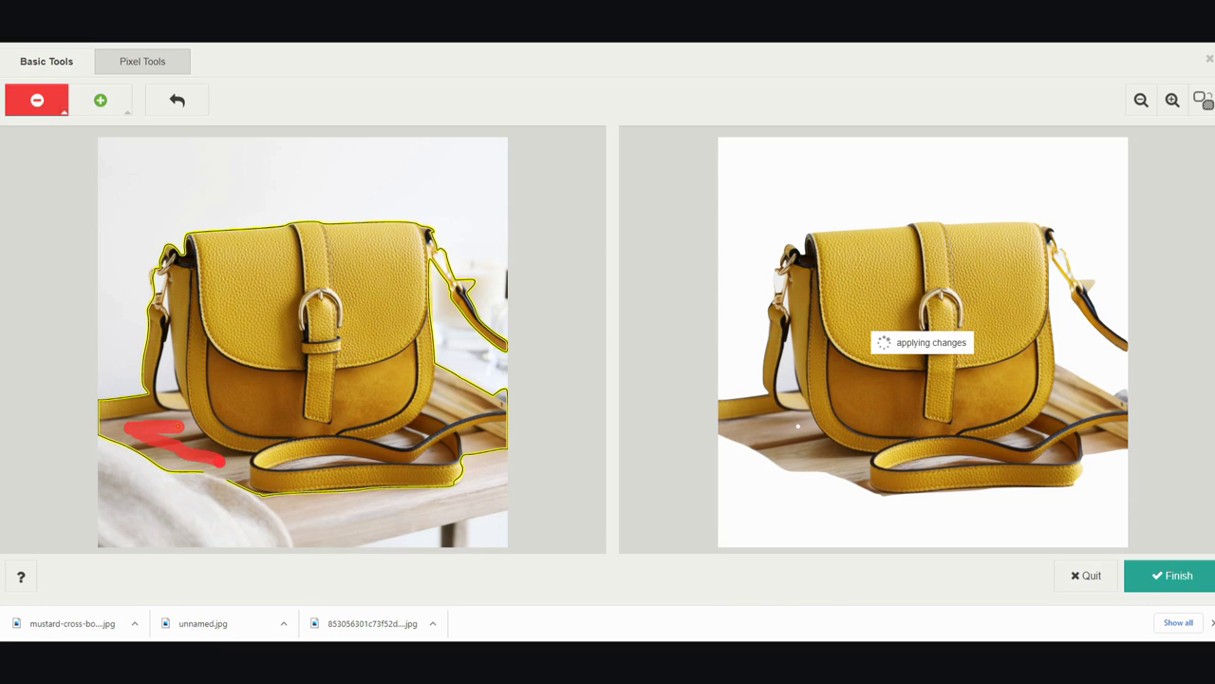
left_click_drag(443, 392, 475, 441)
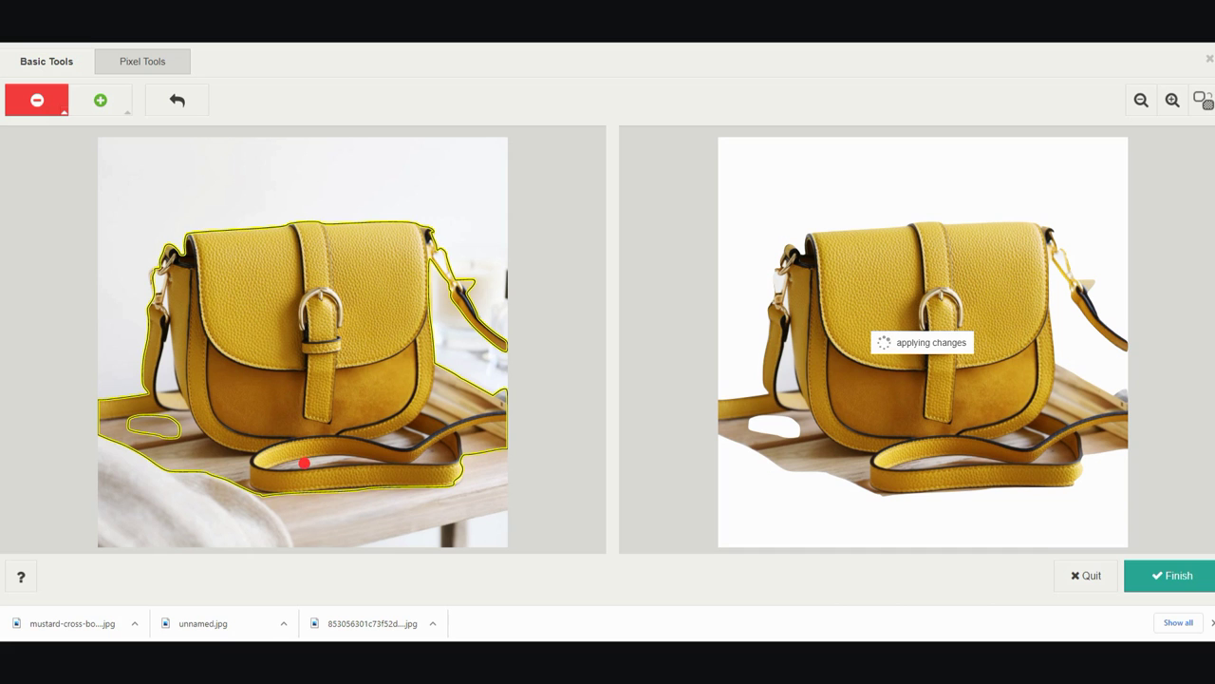
left_click_drag(302, 462, 334, 463)
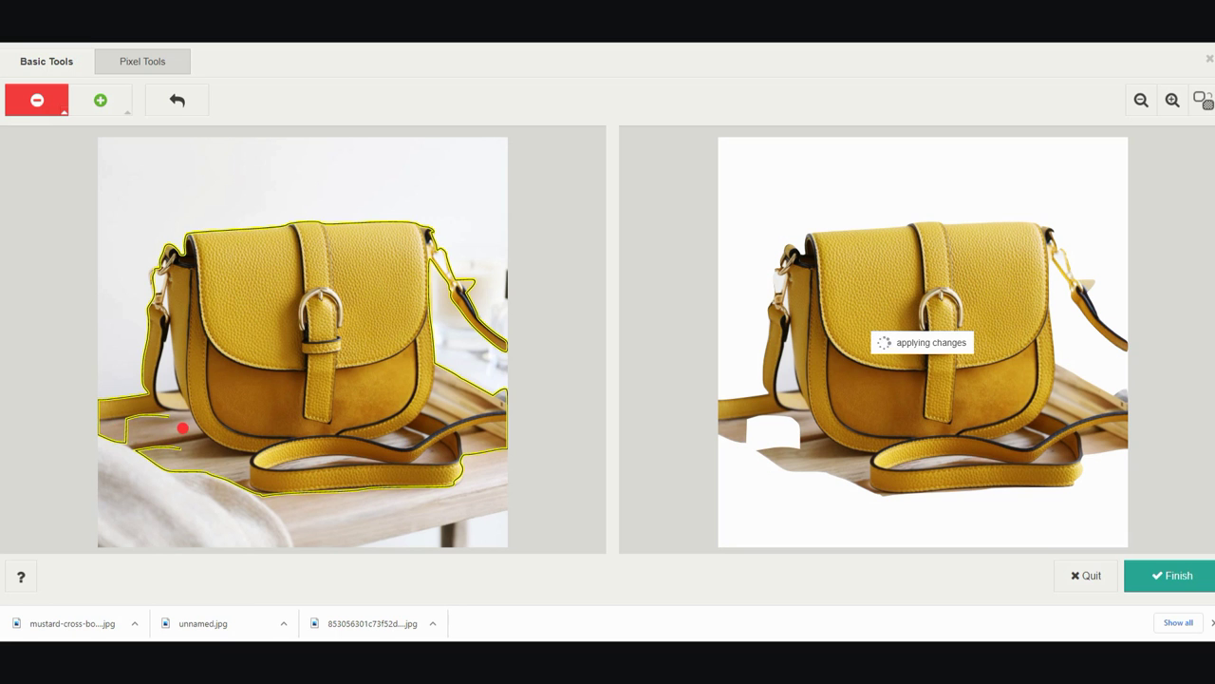
mouse_move(180, 429)
left_mouse_down()
mouse_move(230, 462)
mouse_move(167, 452)
mouse_move(148, 420)
mouse_move(108, 428)
left_mouse_up()
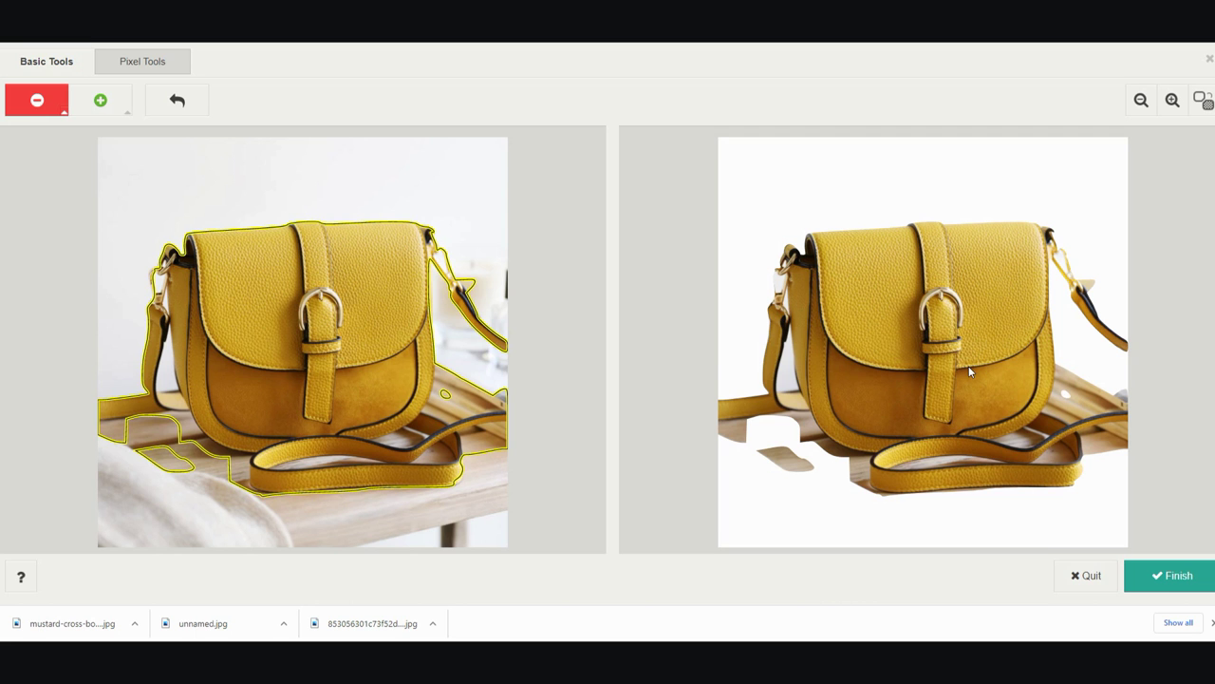
left_click_drag(443, 397, 441, 388)
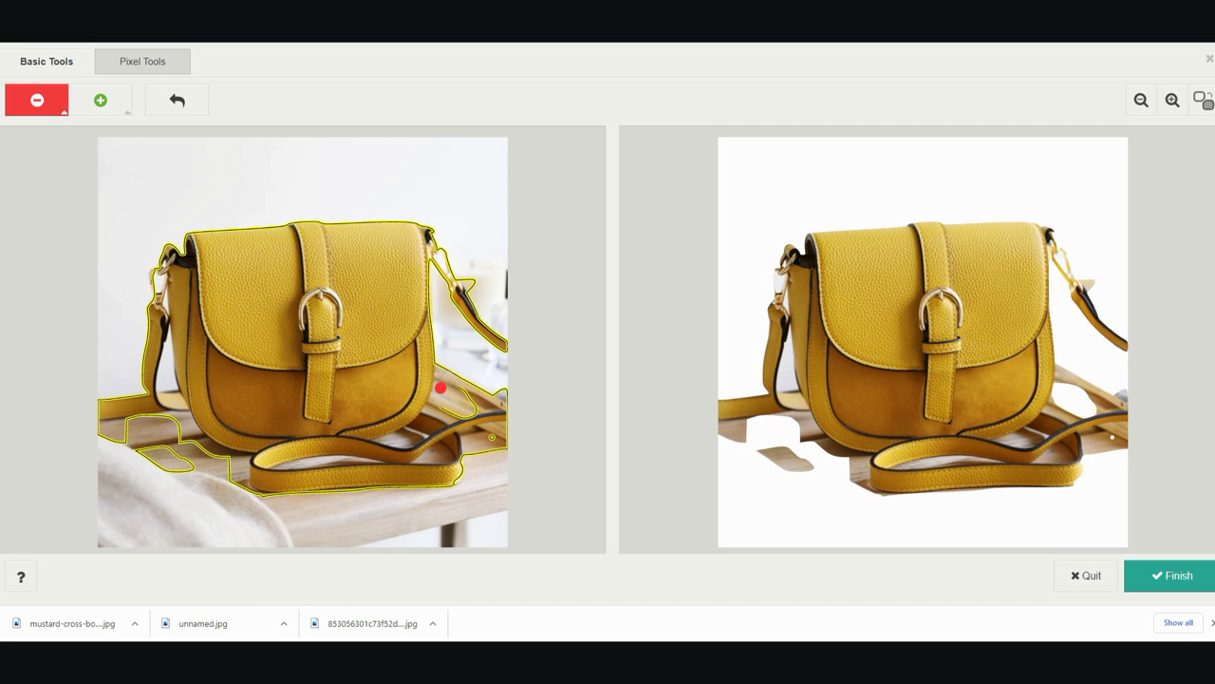
mouse_move(441, 388)
left_mouse_down()
mouse_move(440, 400)
mouse_move(452, 397)
left_mouse_up()
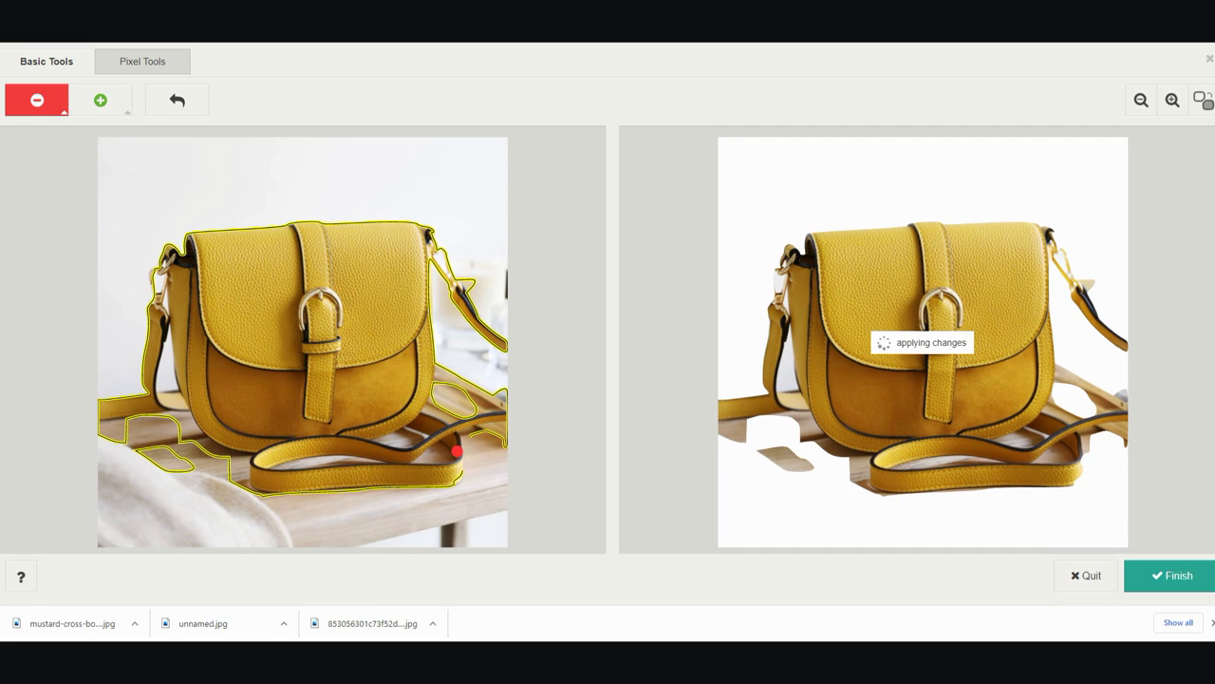
left_click_drag(466, 437, 492, 434)
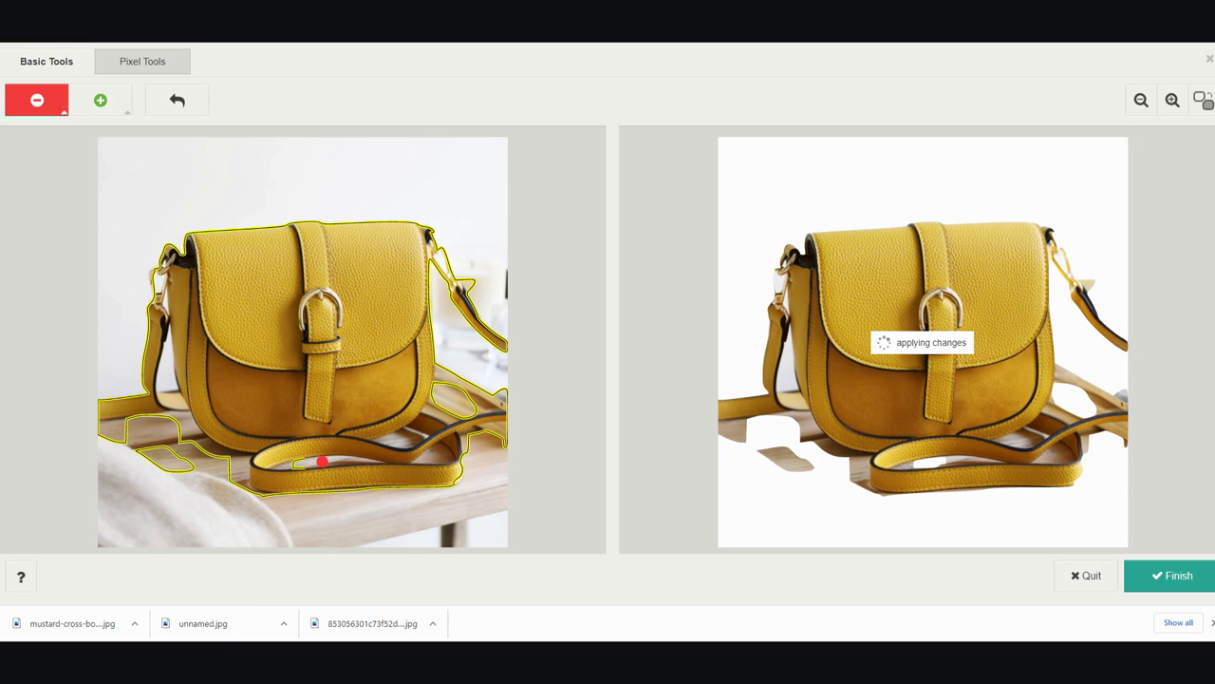
mouse_move(321, 461)
left_mouse_down()
mouse_move(368, 459)
mouse_move(285, 463)
left_mouse_up()
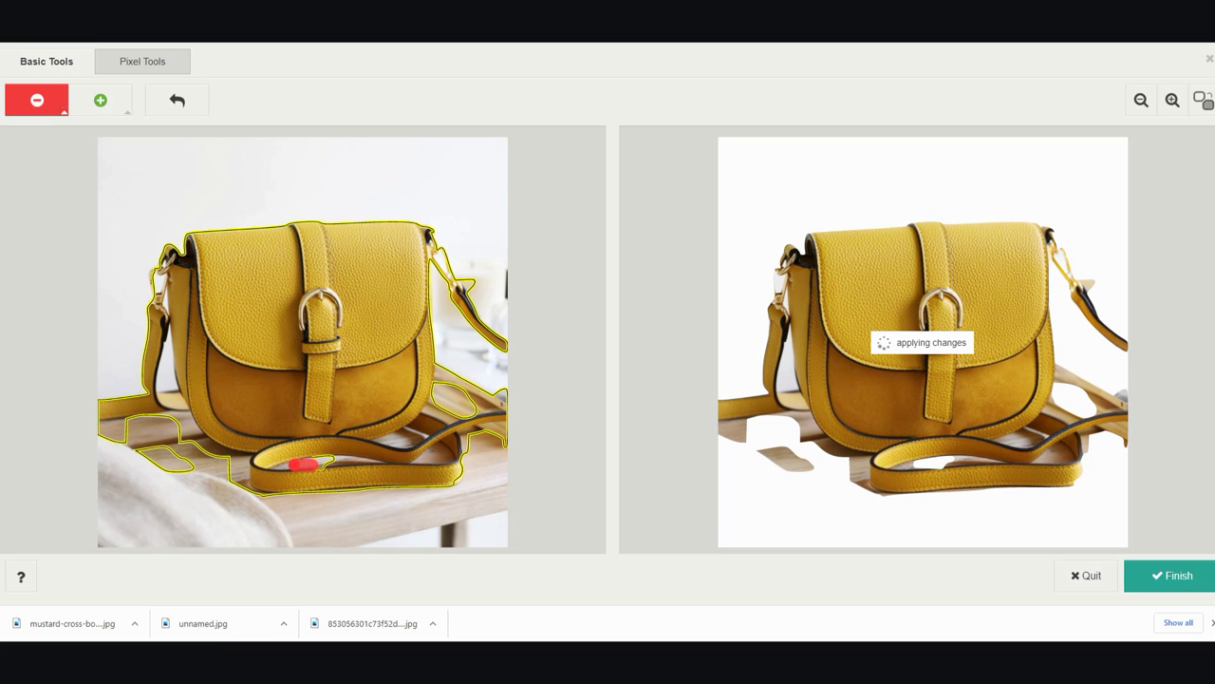
mouse_move(143, 449)
left_mouse_down()
mouse_move(176, 484)
mouse_move(195, 460)
mouse_move(187, 427)
mouse_move(90, 432)
mouse_move(166, 416)
mouse_move(121, 442)
mouse_move(176, 442)
mouse_move(190, 463)
mouse_move(142, 460)
mouse_move(180, 486)
mouse_move(193, 481)
mouse_move(179, 469)
mouse_move(214, 473)
left_mouse_up()
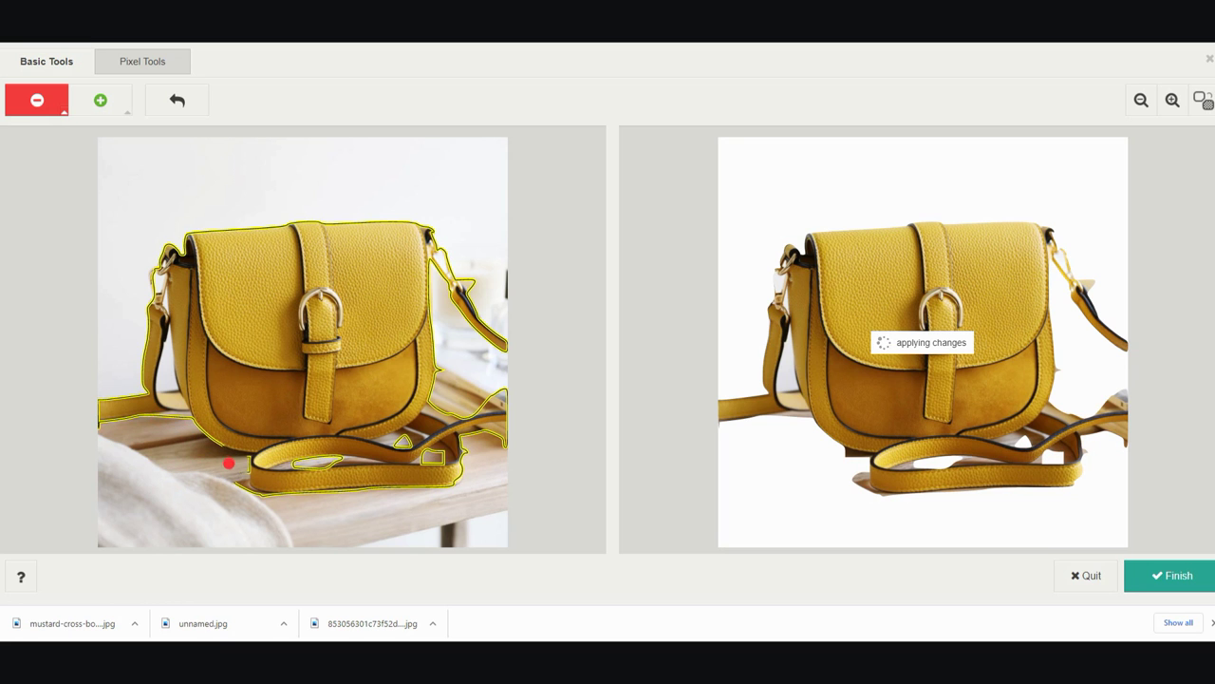
left_click_drag(218, 454, 234, 467)
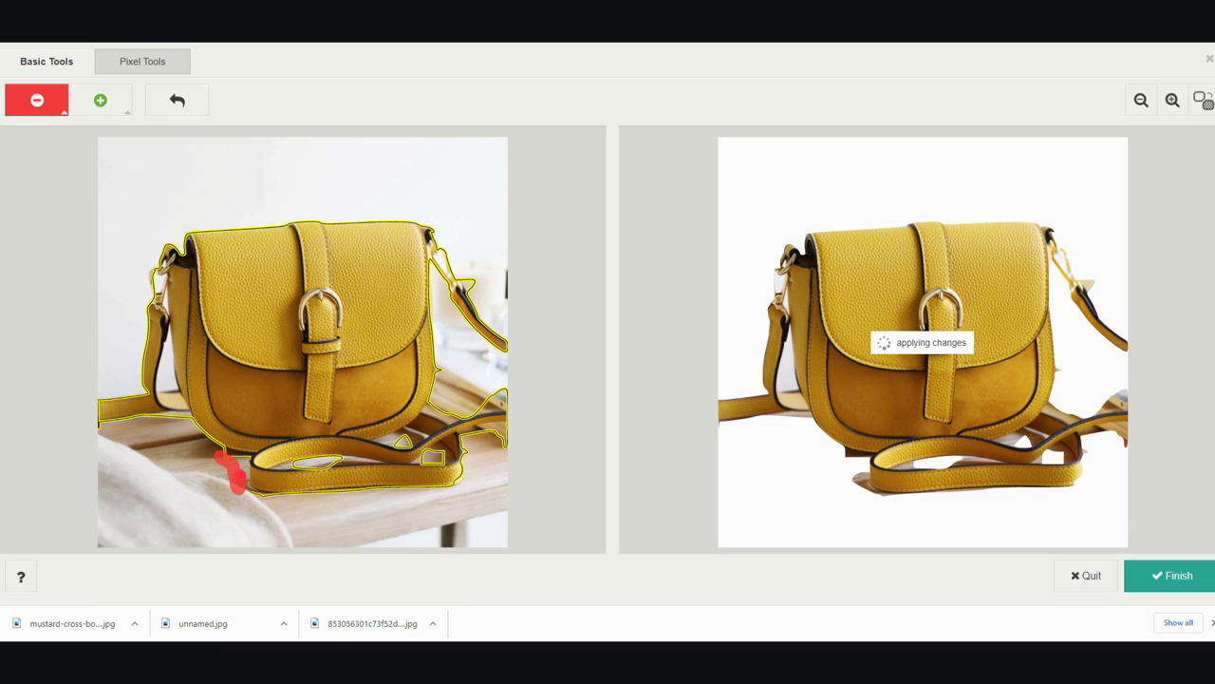
Step: Shrink the Mark Background brush and erase the table inside the strap loop and along its edges
left_click(63, 112)
left_click(57, 138)
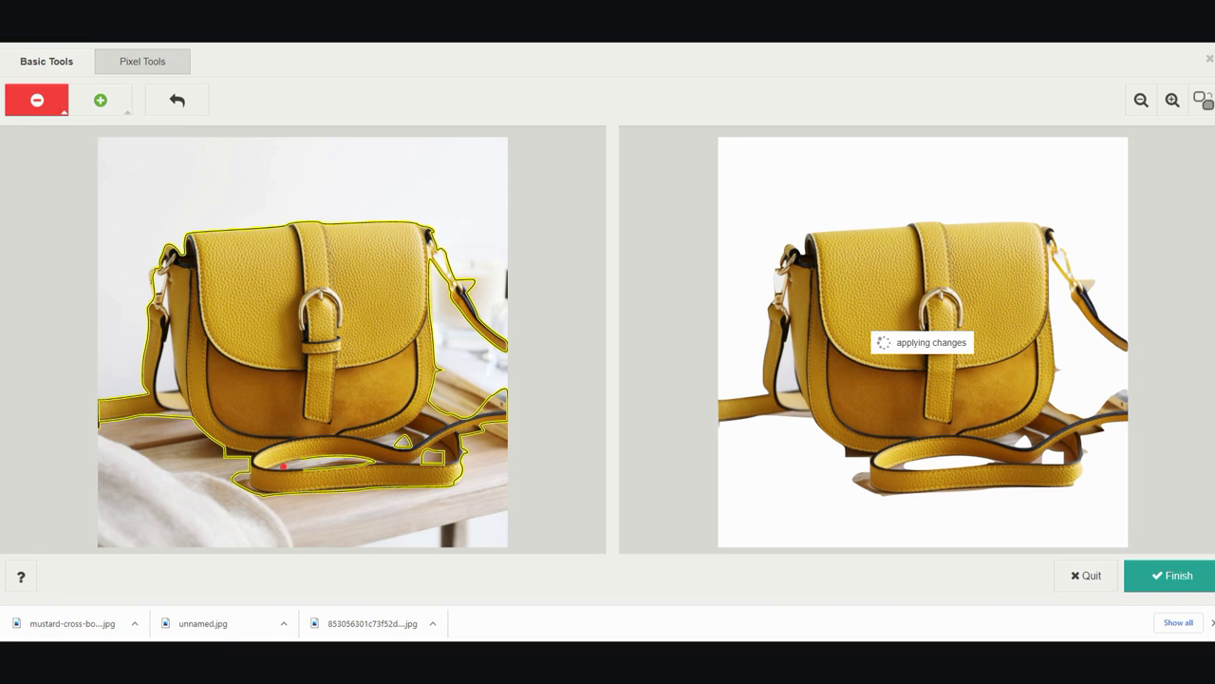
left_click_drag(283, 465, 351, 460)
left_click_drag(495, 395, 498, 408)
left_click_drag(435, 399, 446, 328)
left_click_drag(464, 277, 481, 318)
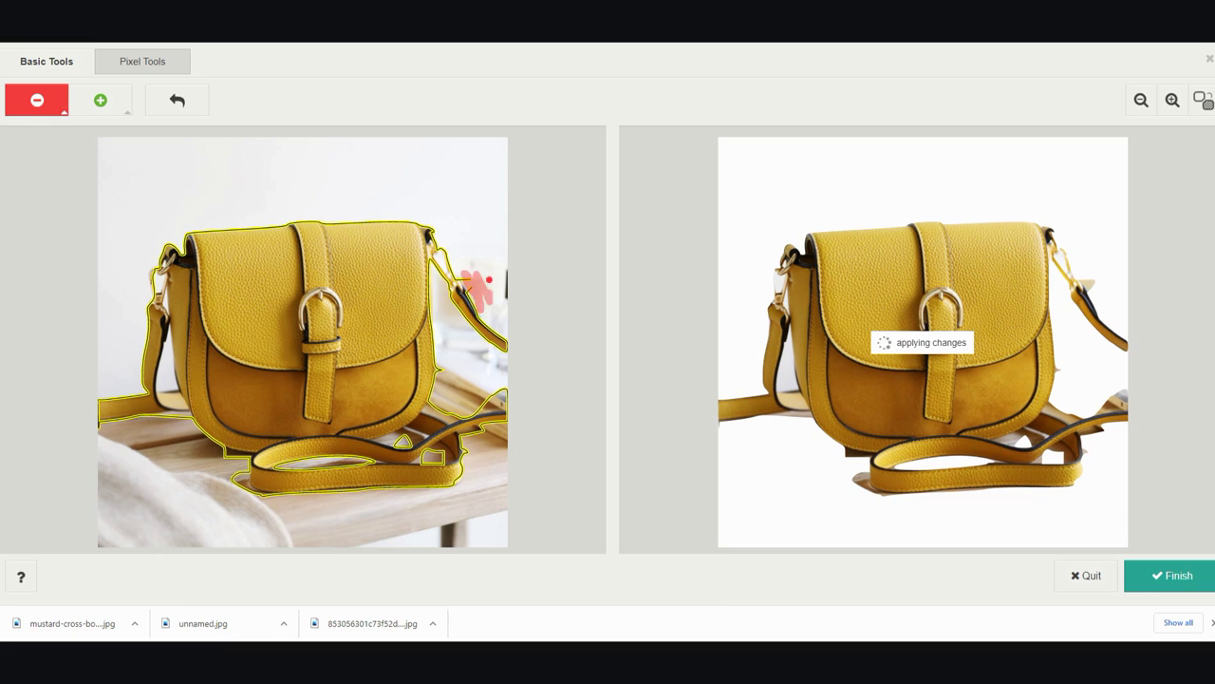
left_click_drag(468, 390, 465, 424)
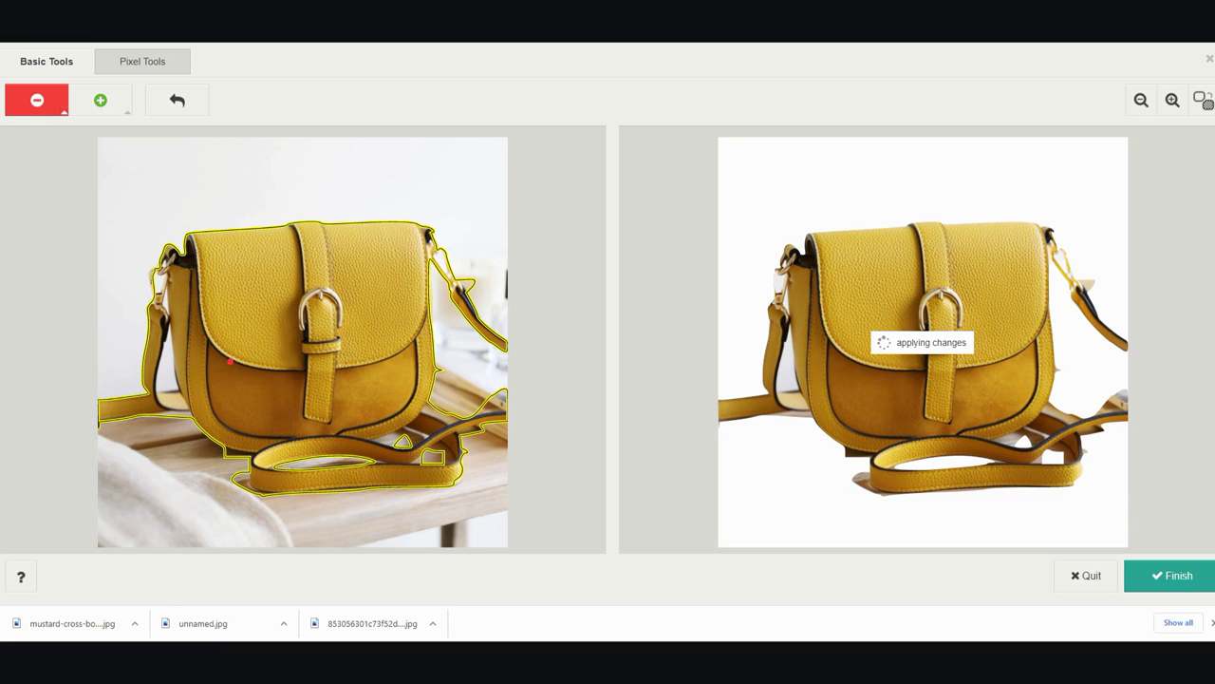
Step: Erase leftover background along the bag's left and bottom-left edges and the lower strap
mouse_move(165, 373)
left_mouse_down()
mouse_move(166, 348)
mouse_move(163, 372)
left_mouse_up()
left_click_drag(388, 442, 397, 433)
left_click_drag(442, 446, 423, 458)
left_click_drag(242, 468, 283, 501)
left_click_drag(207, 444, 243, 474)
mouse_move(161, 380)
left_mouse_down()
mouse_move(168, 387)
mouse_move(165, 370)
left_mouse_up()
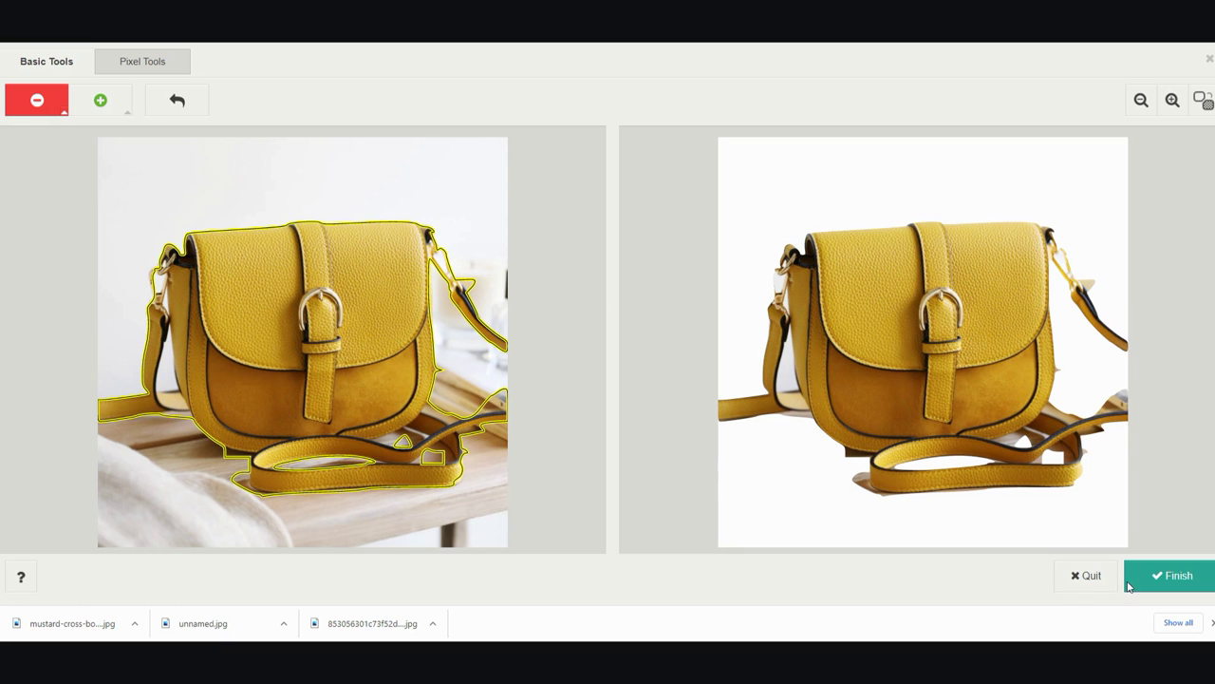
Step: Finish the touch-up to apply the cleaned handbag cutout
left_click(1165, 579)
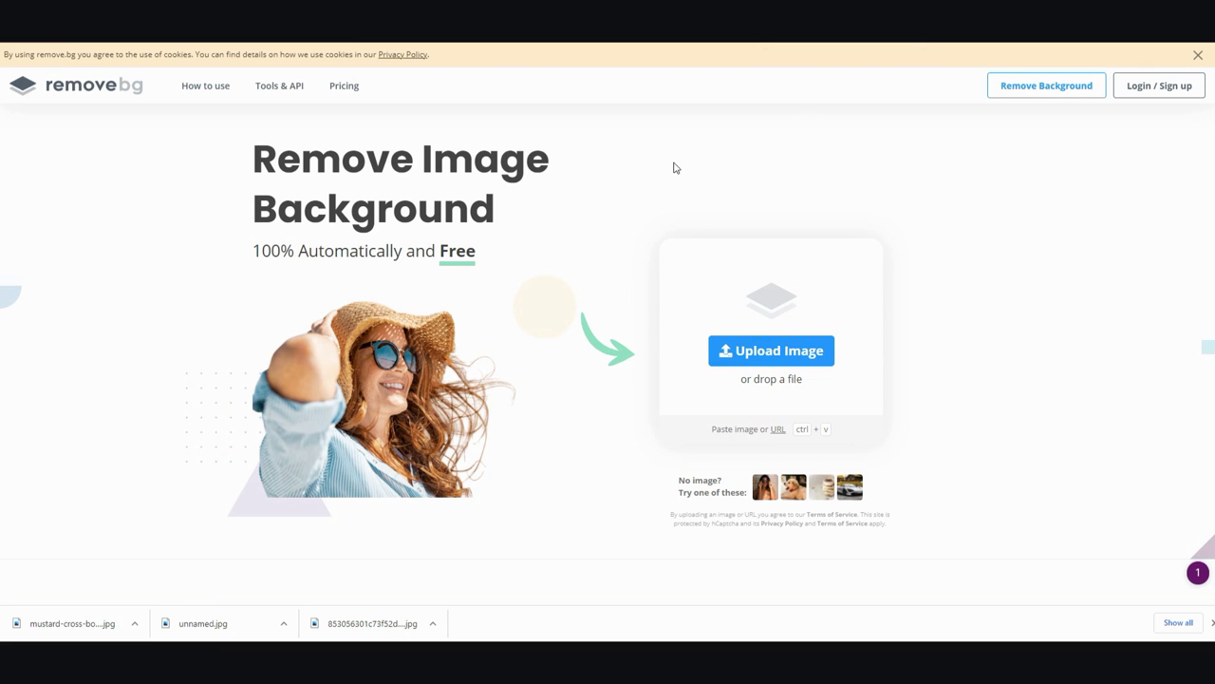
Step: Open the remove.bg Pricing page and scroll through the plans
scroll(537, 172, "down", 1)
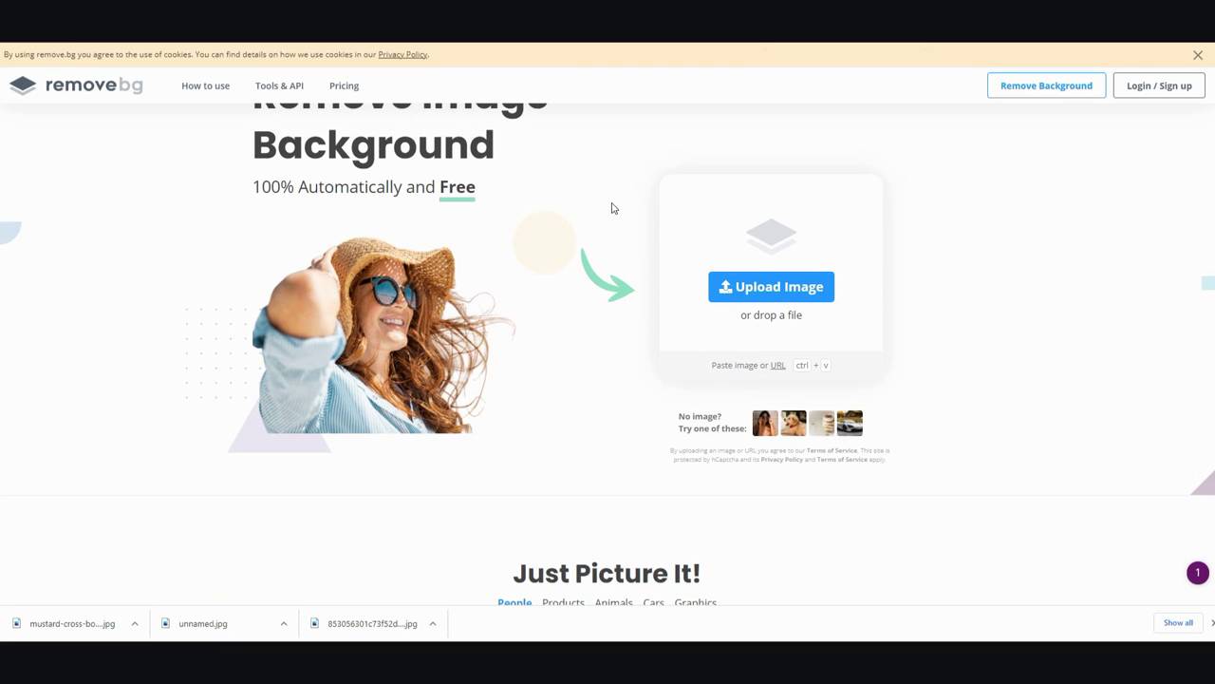
scroll(627, 195, "up", 1)
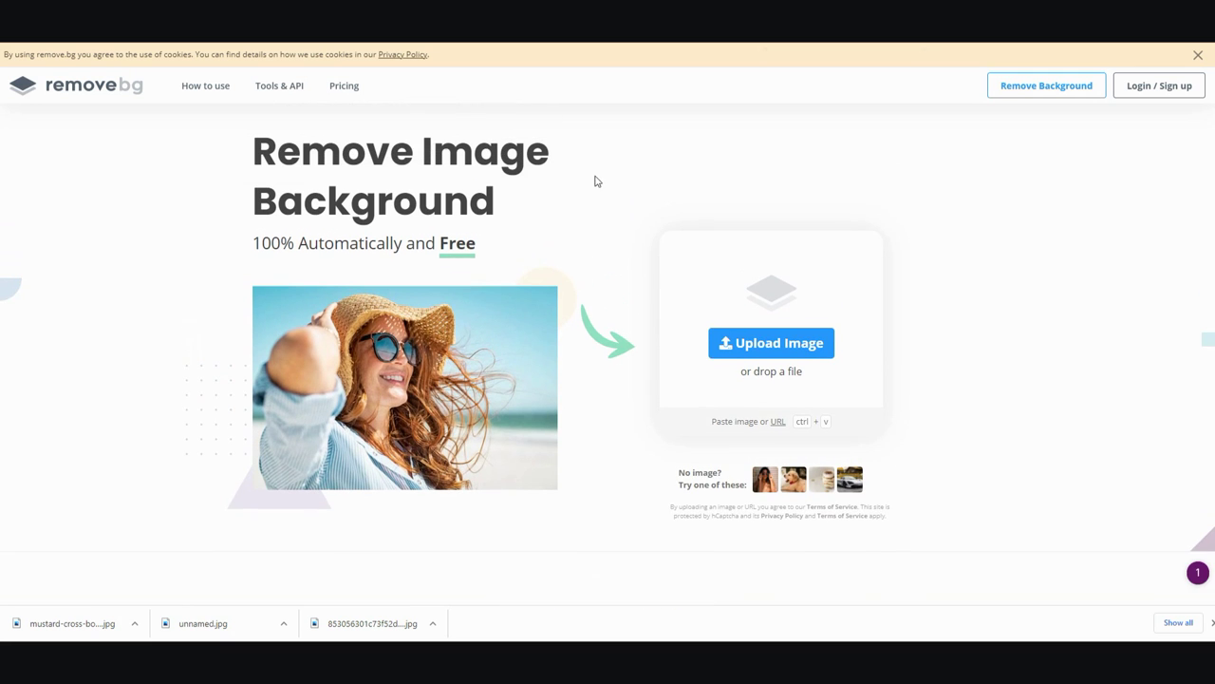
left_click(349, 89)
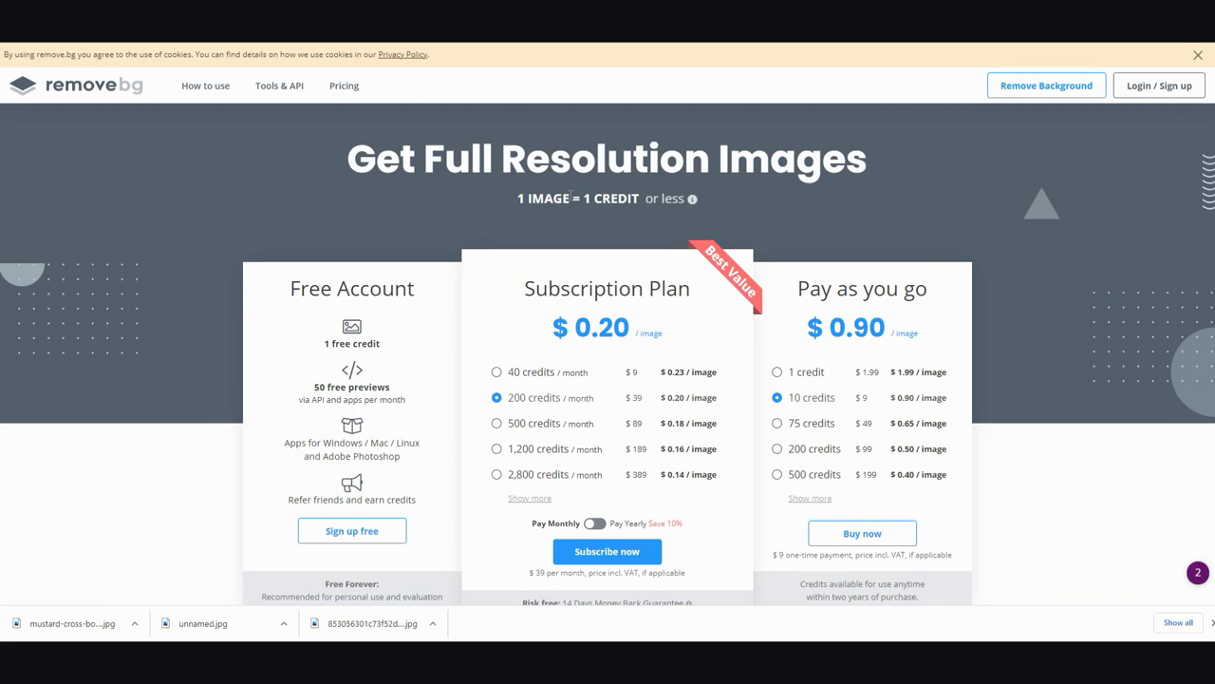
scroll(463, 250, "down", 1)
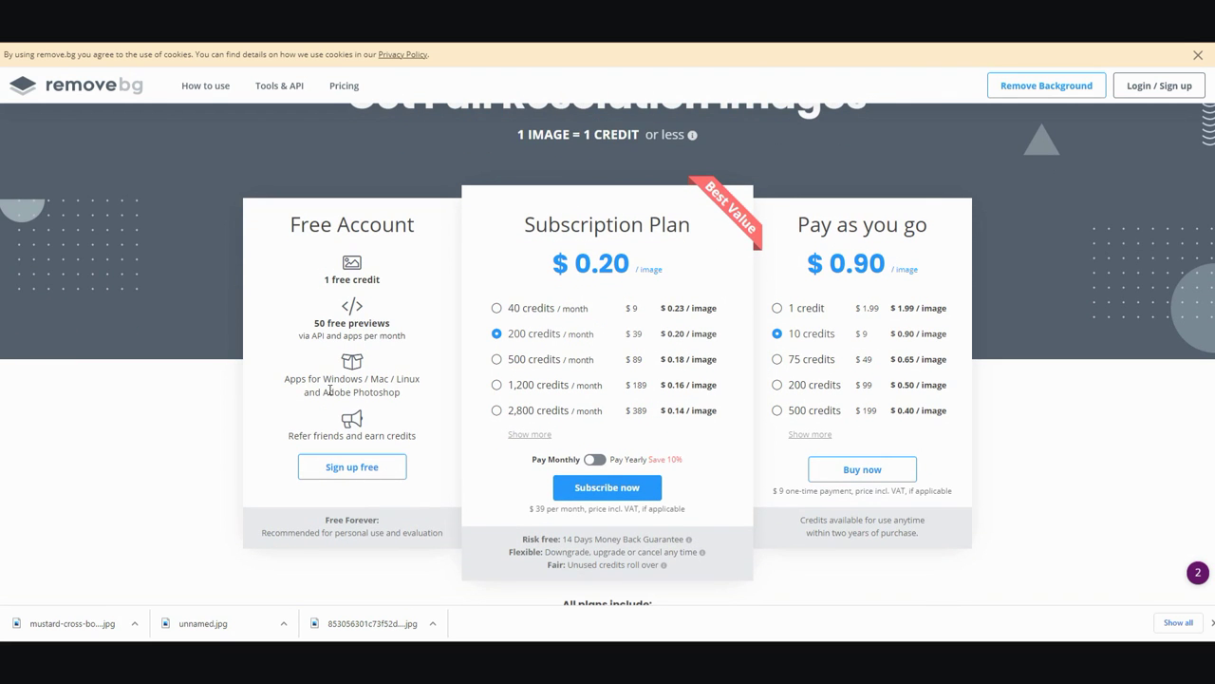
scroll(676, 217, "up", 1)
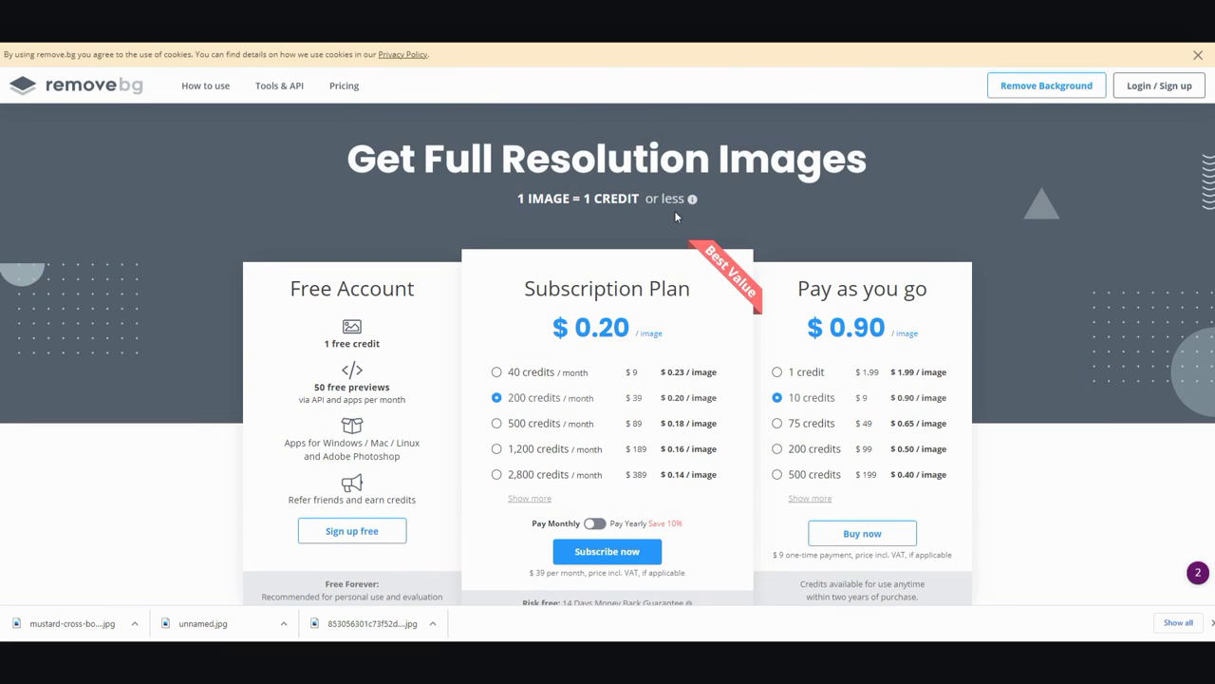